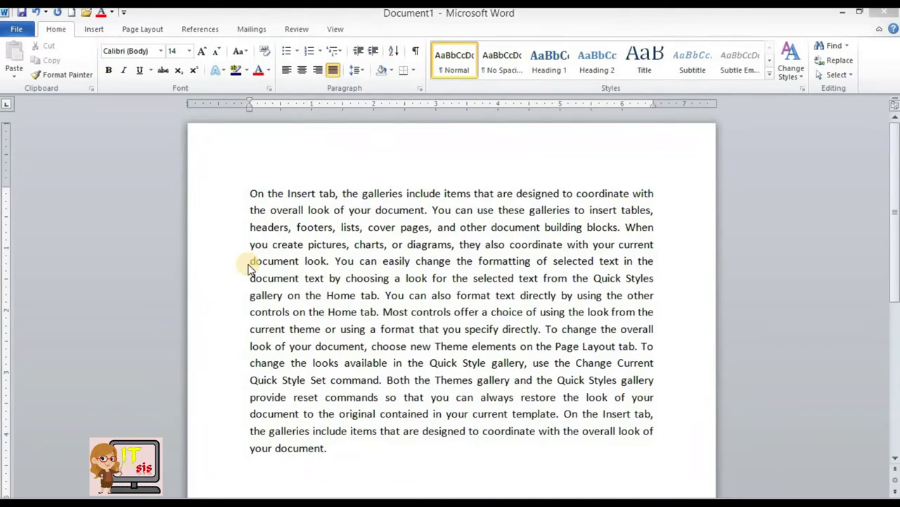
key("ctrl+n")
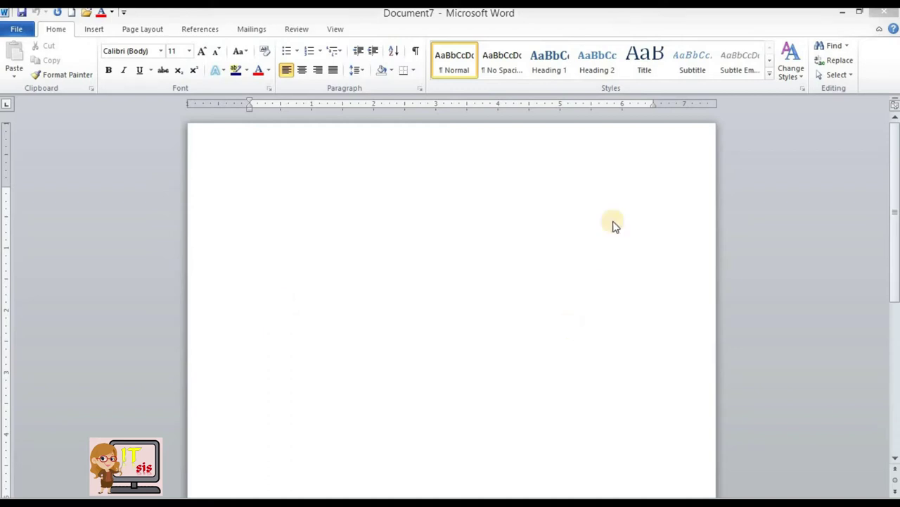
left_click(883, 12)
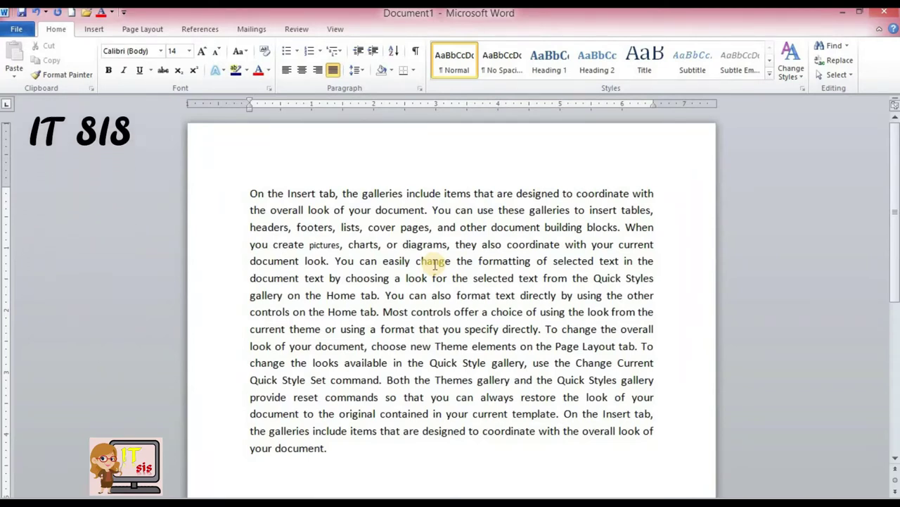
key("ctrl+s")
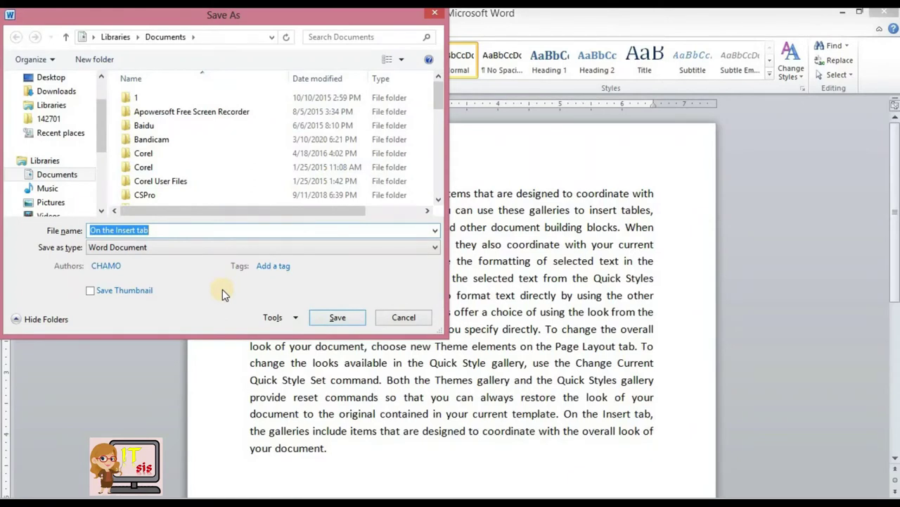
left_click(404, 318)
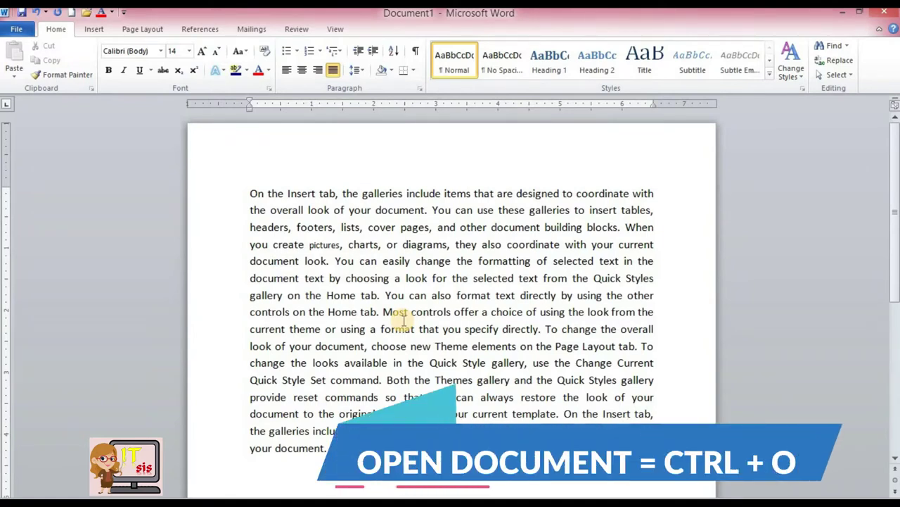
key("ctrl+o")
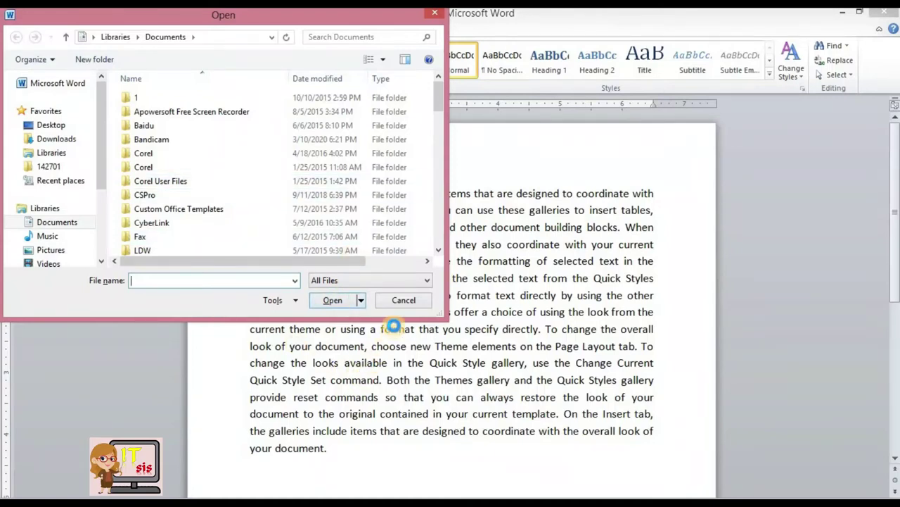
left_click(404, 304)
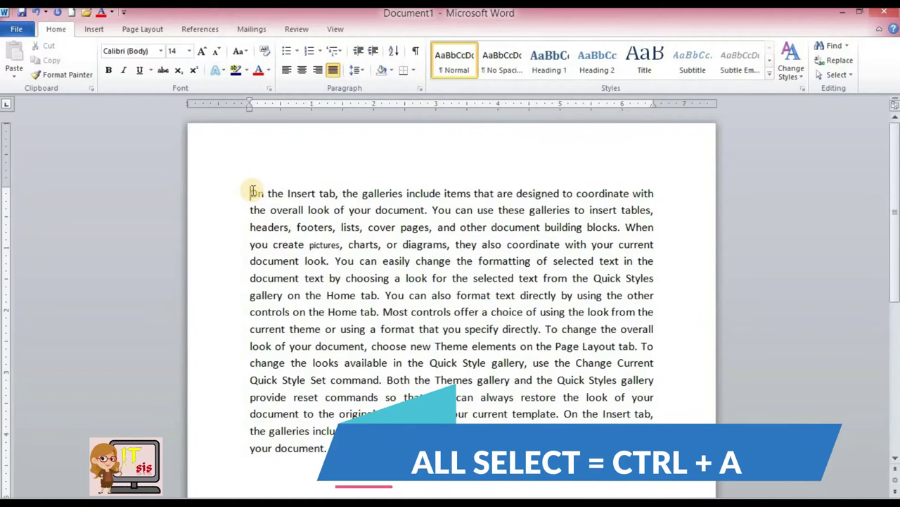
- Select only the opening phrase 'On the Insert tab,' at the start of the paragraph
key("ctrl+a")
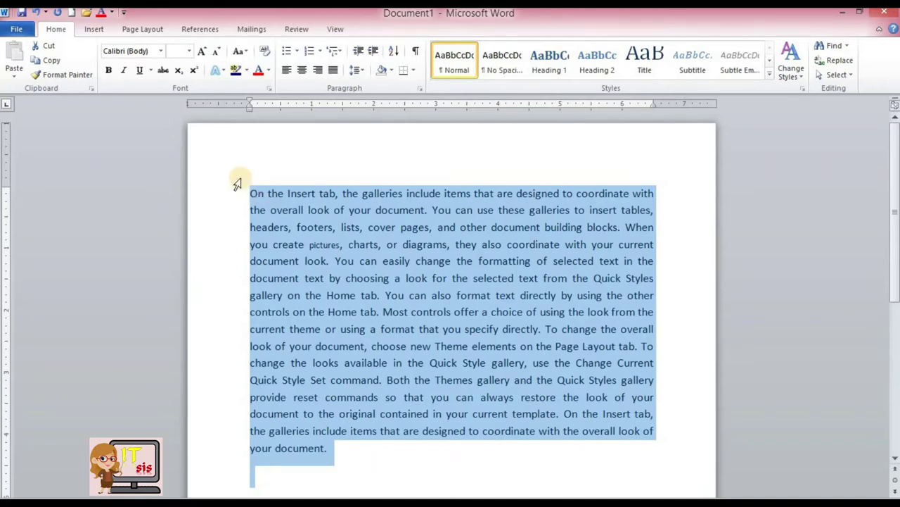
left_click(234, 169)
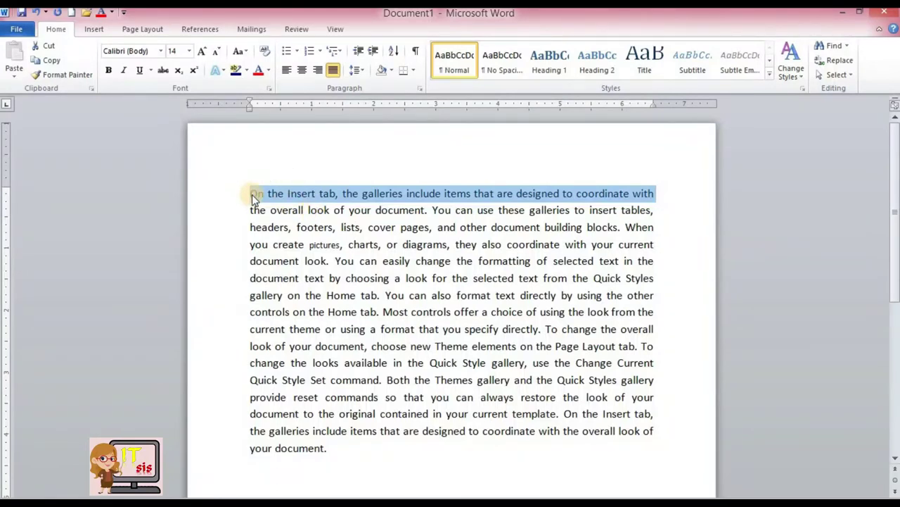
left_click(344, 194)
left_click_drag(344, 194, 250, 194)
key("ctrl+c")
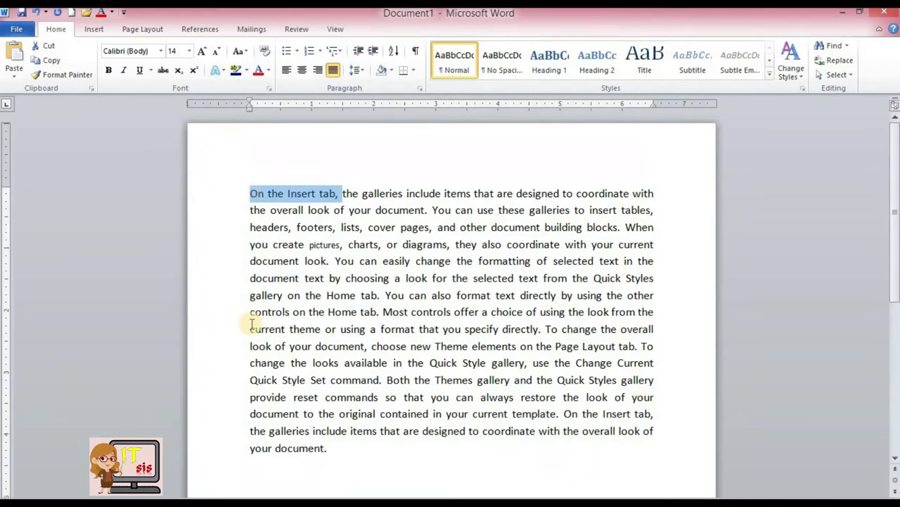
- Paste 'On the Insert tab,' on the empty line below, then reselect the paragraph's opening phrase
left_click(252, 472)
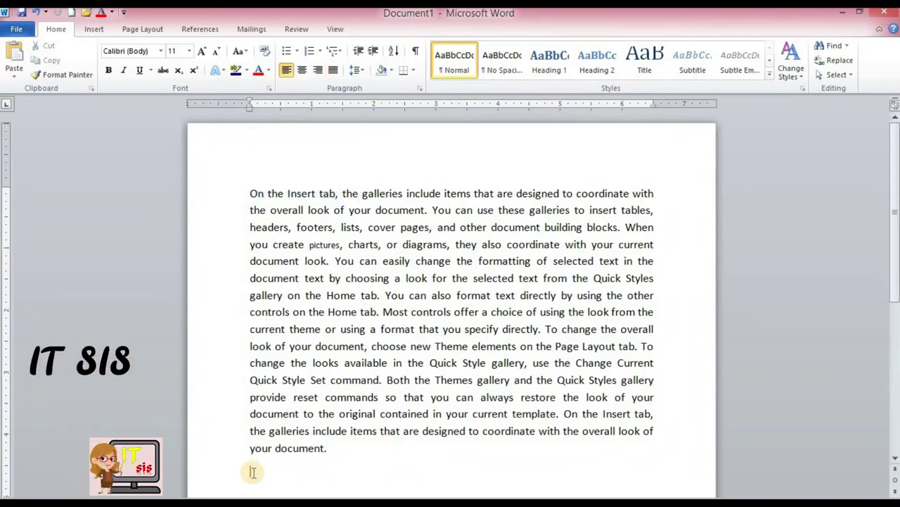
key("ctrl+v")
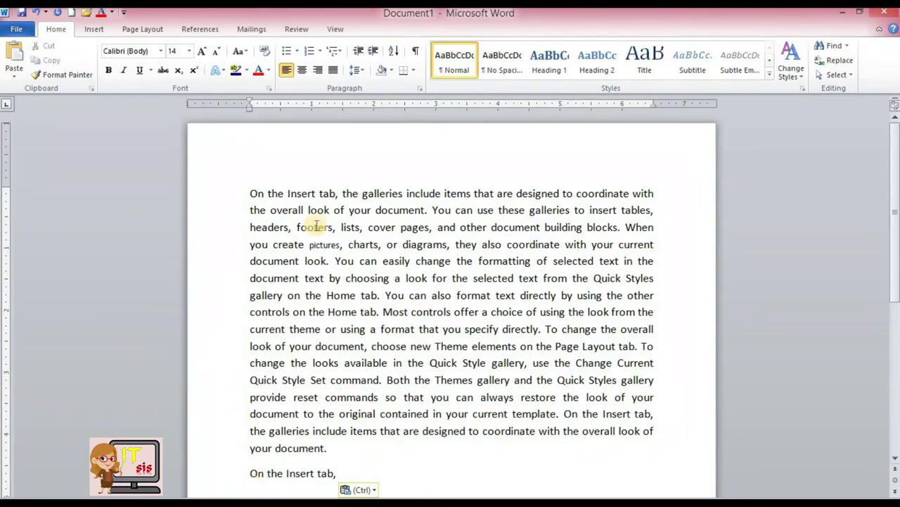
left_click_drag(339, 194, 251, 197)
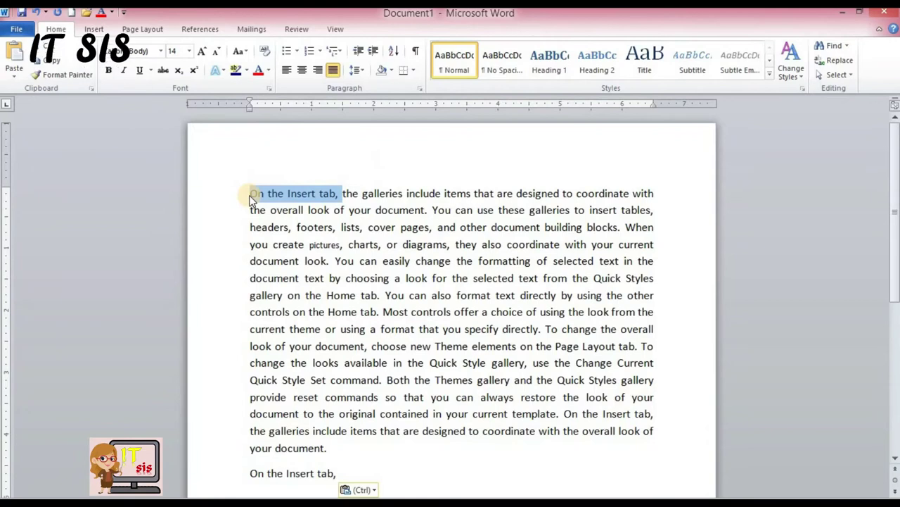
- Cut 'On the Insert tab,' from the paragraph start and move to the end of the pasted line
key("Delete")
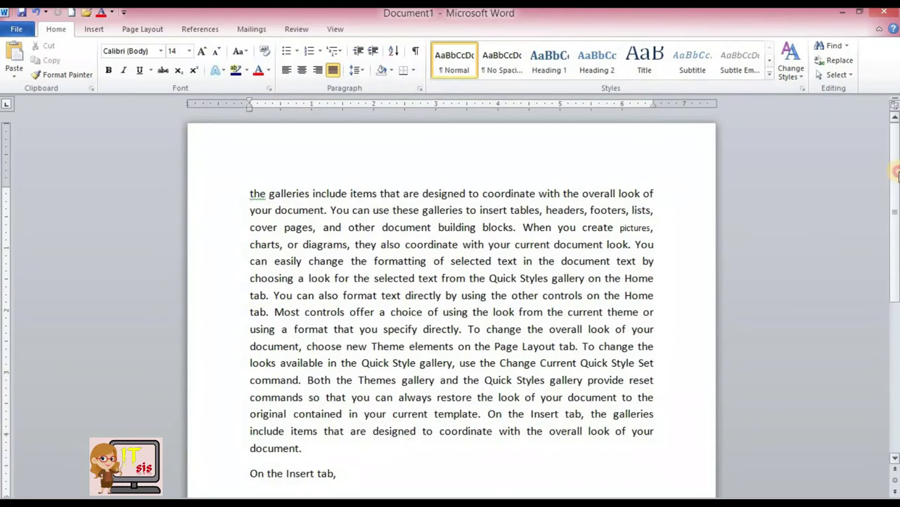
left_click_drag(898, 174, 774, 246)
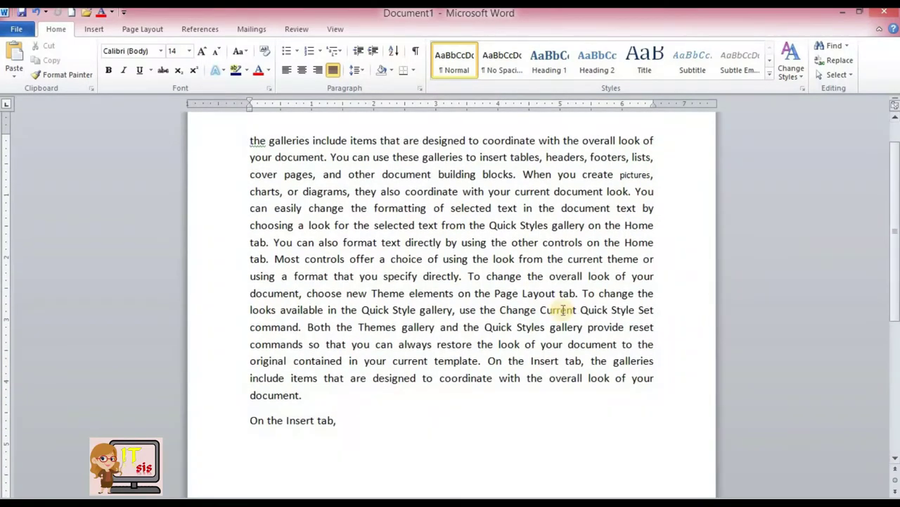
left_click(247, 444)
left_click(345, 420)
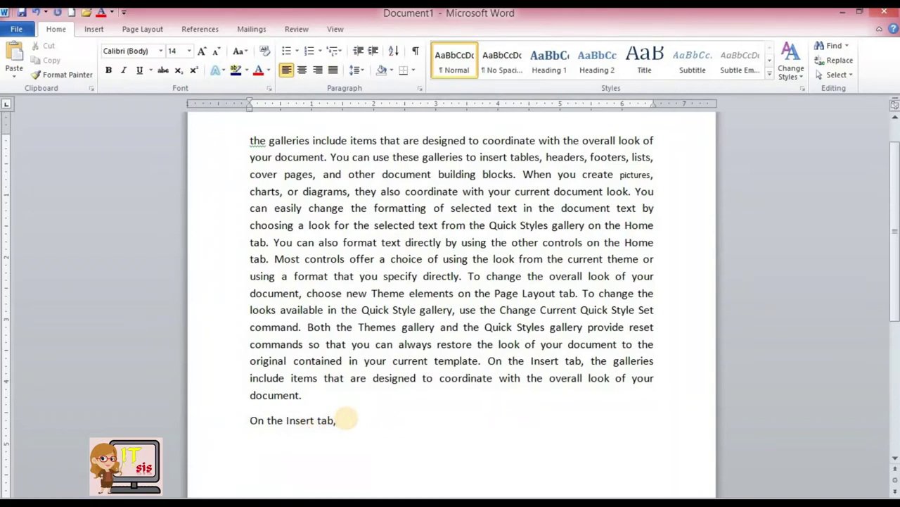
- Paste the cut phrase to form a second 'On the Insert tab,' line
key("ctrl+v")
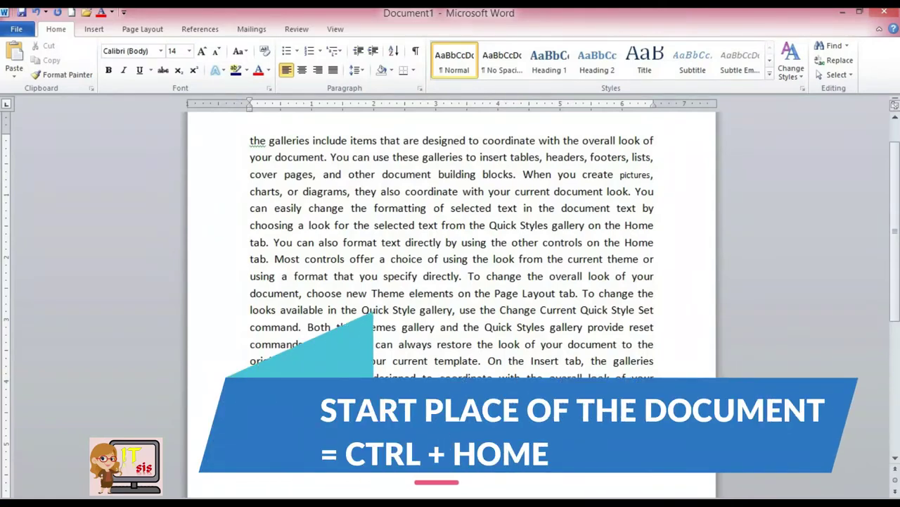
key("ctrl+Home")
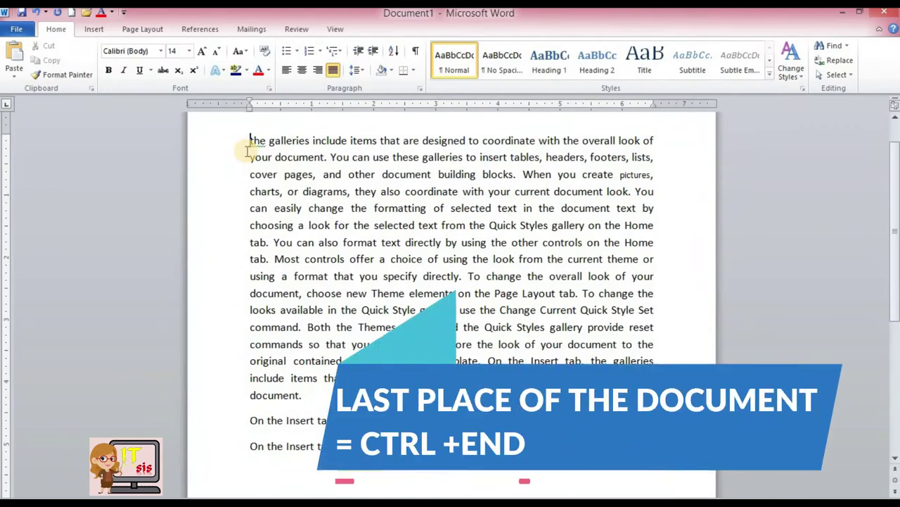
key("ctrl+End")
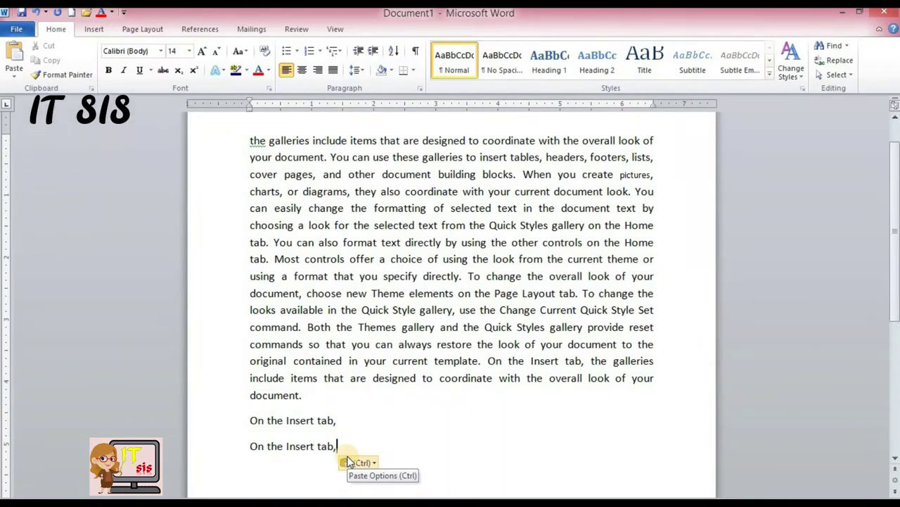
- Add a new empty paragraph after the second 'On the Insert tab,' line
key("Return")
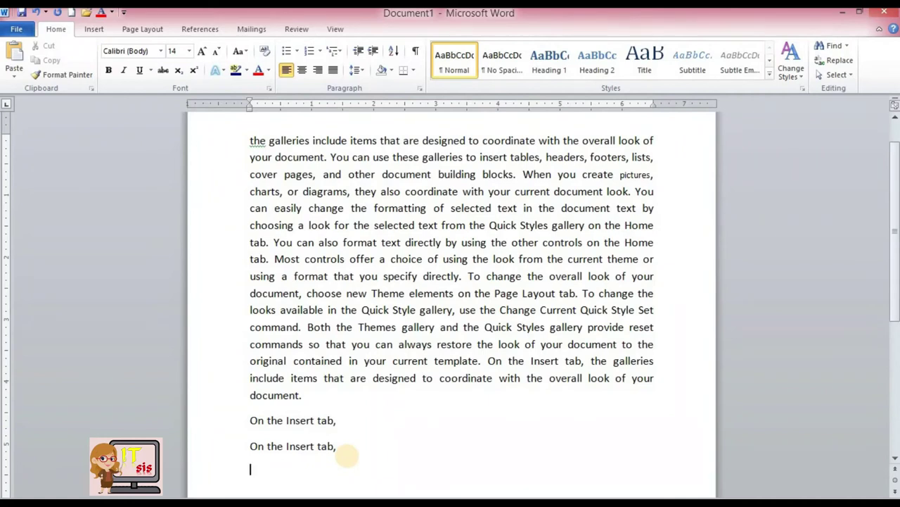
- Type THE IT SIS, then undo it and the duplicated 'On the Insert tab,' line
type("THE IT SIS")
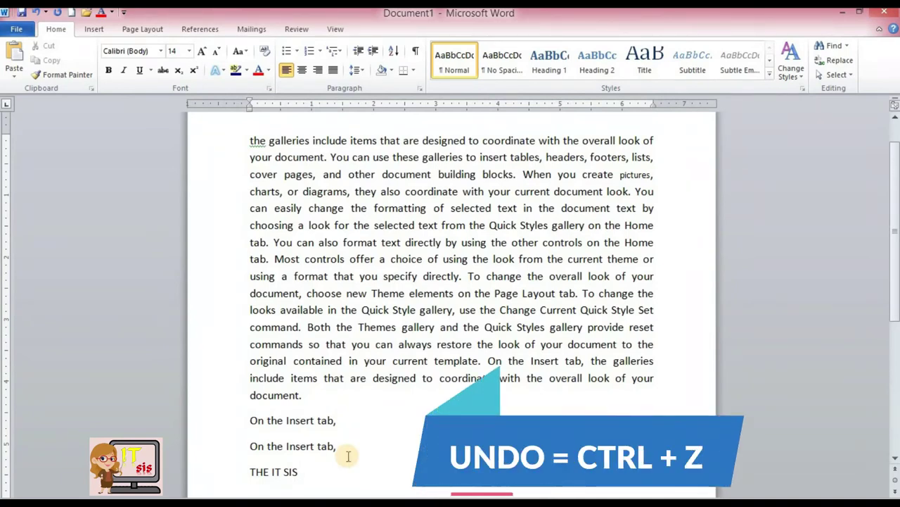
key("ctrl+z")
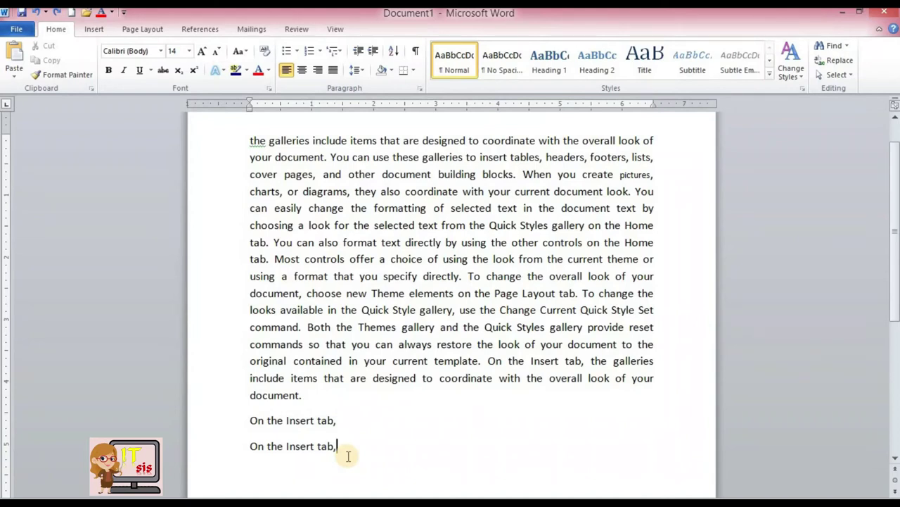
key("ctrl+z")
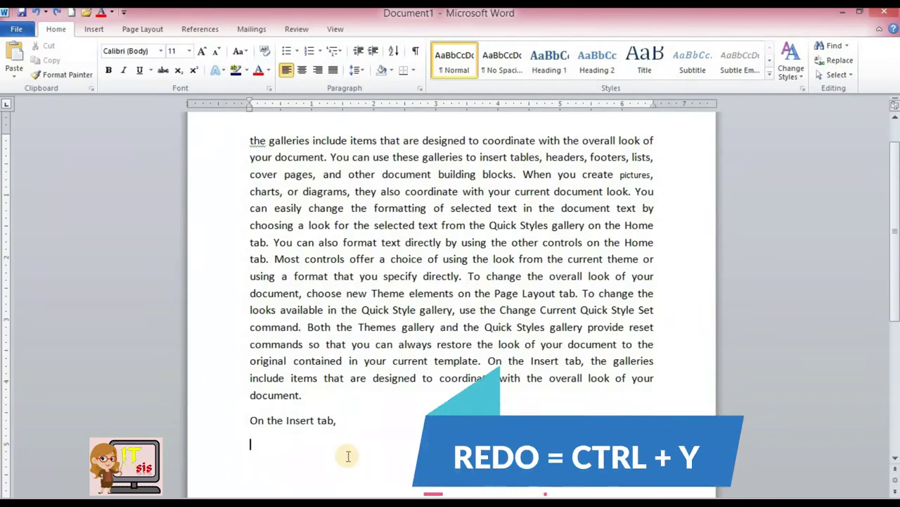
- Redo the second 'On the Insert tab,' line and add a justified 'THE IT SIS' line below
key("ctrl+y")
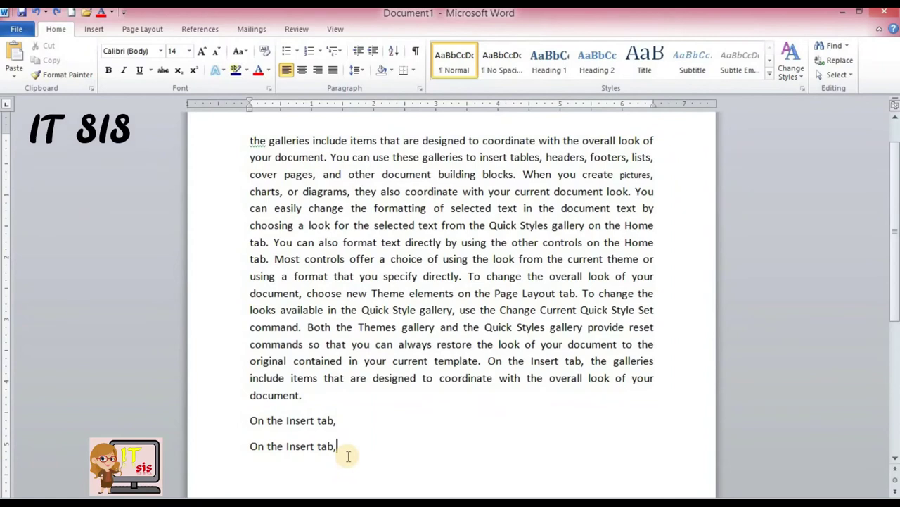
key("Return")
type("THE IT SIS")
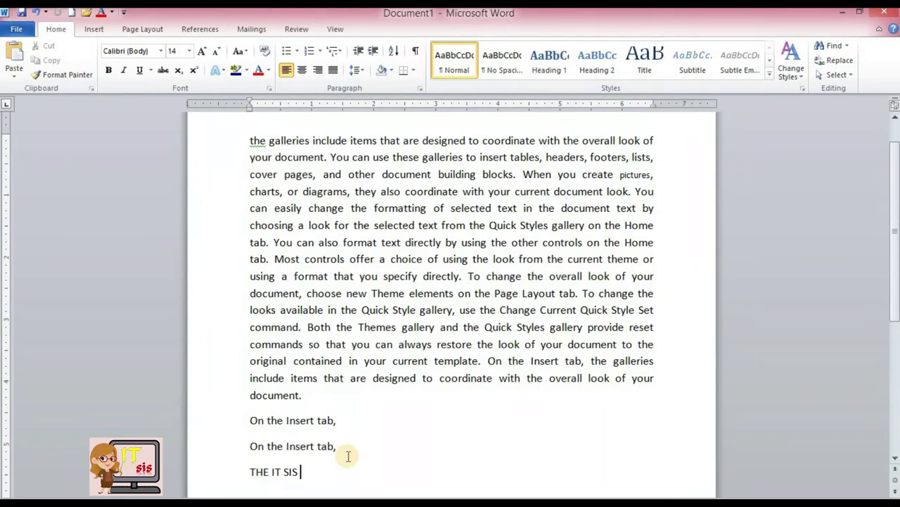
key("ctrl+j")
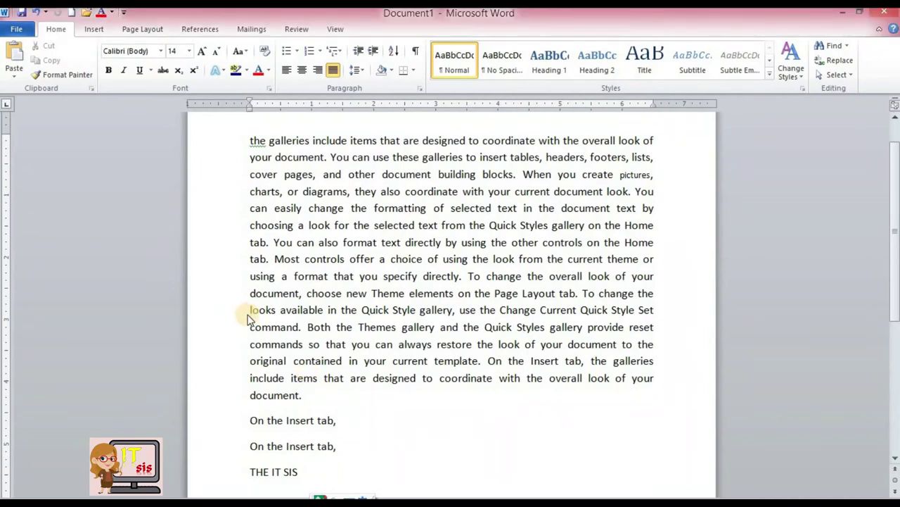
key("ctrl+p")
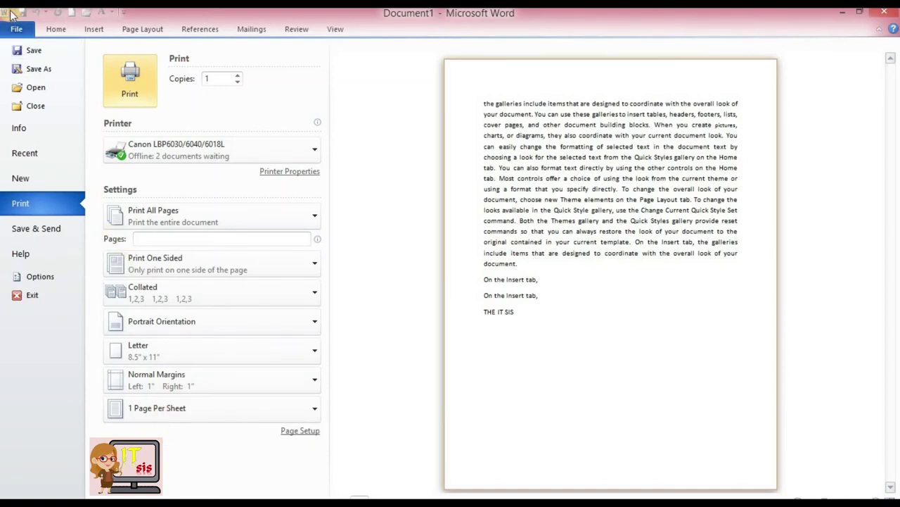
left_click(56, 31)
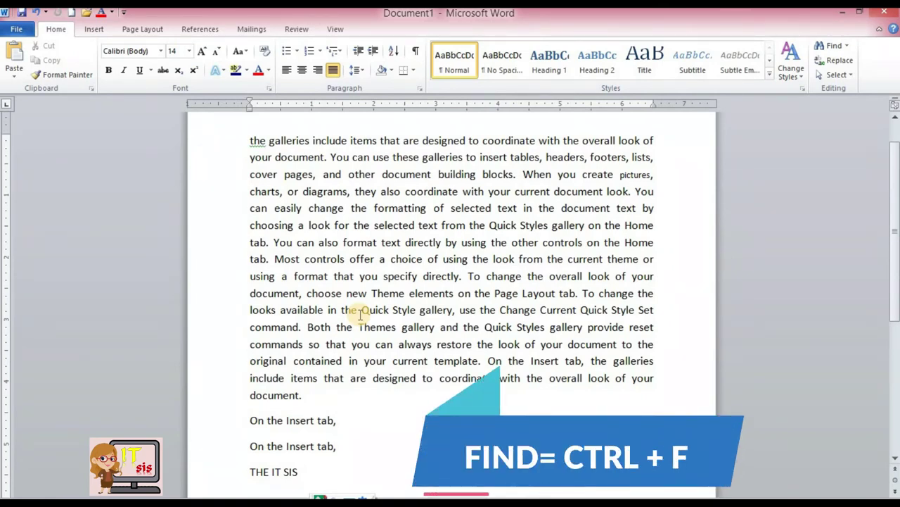
- Replace all occurrences of 'THE' with 'A' using Find and Replace
key("ctrl+f")
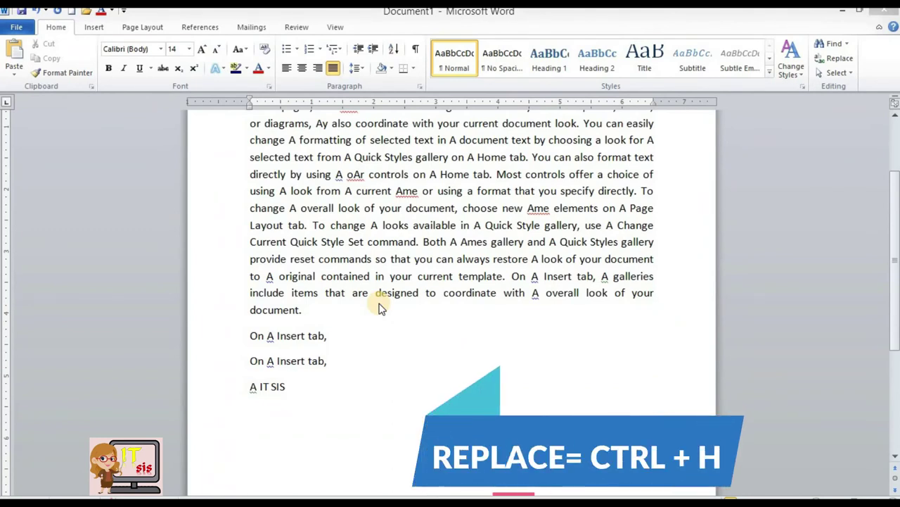
left_click(380, 293)
key("ctrl+h")
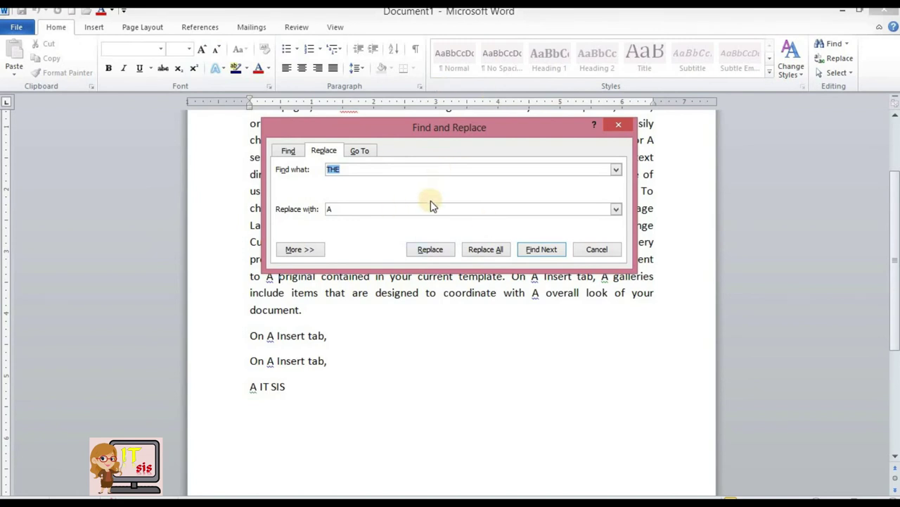
left_click(614, 124)
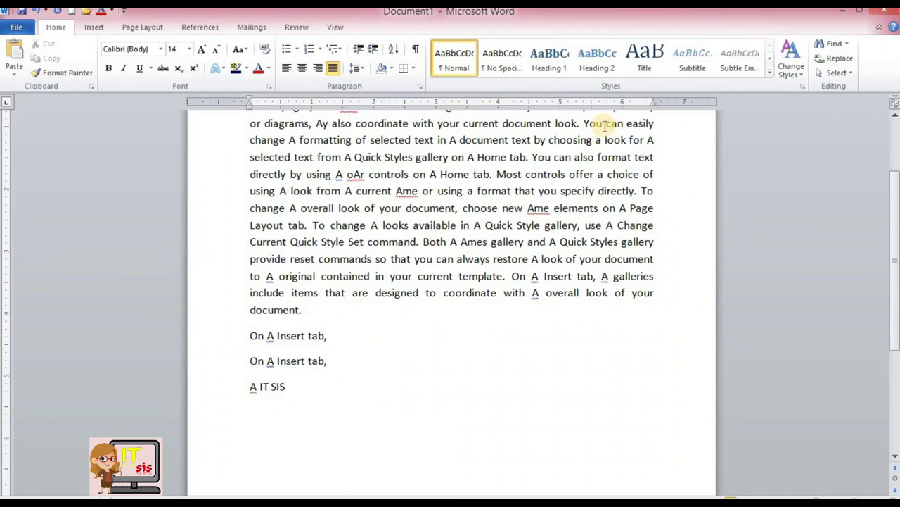
left_click(251, 157)
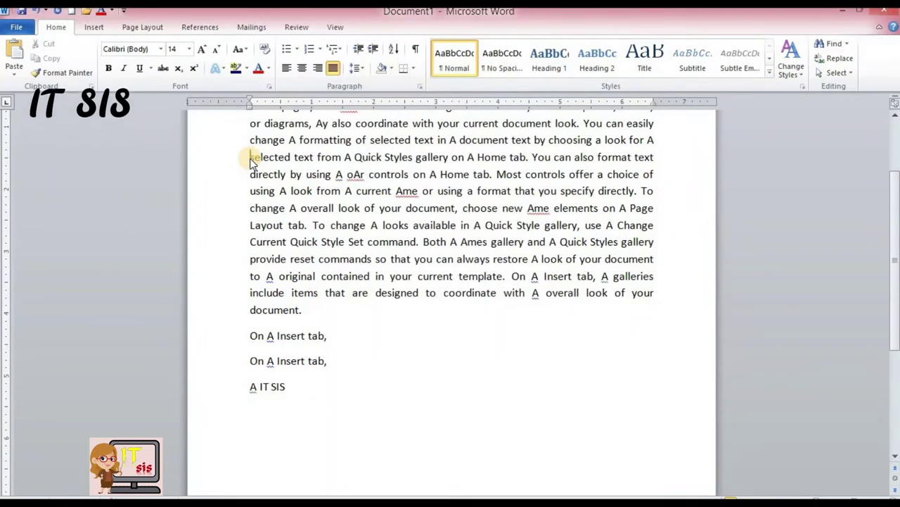
- Open Word Help with F1, then close the Help window
key("F1")
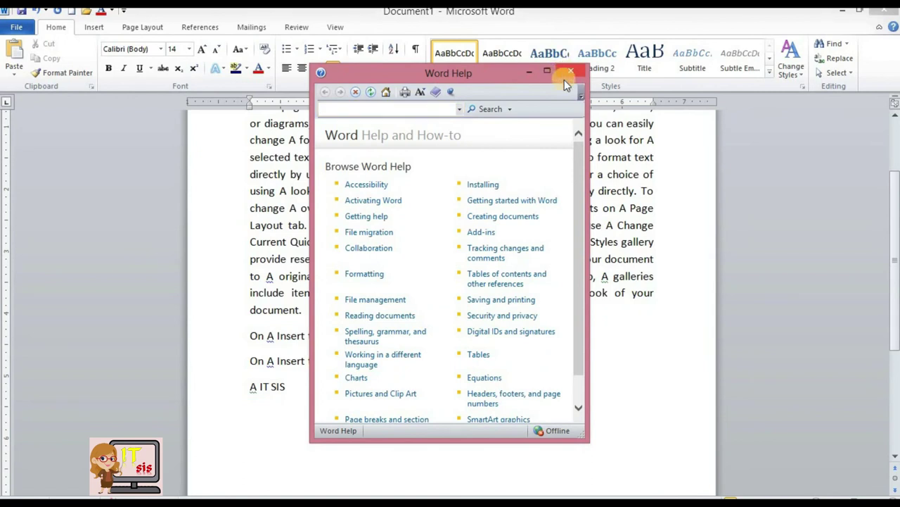
left_click(569, 74)
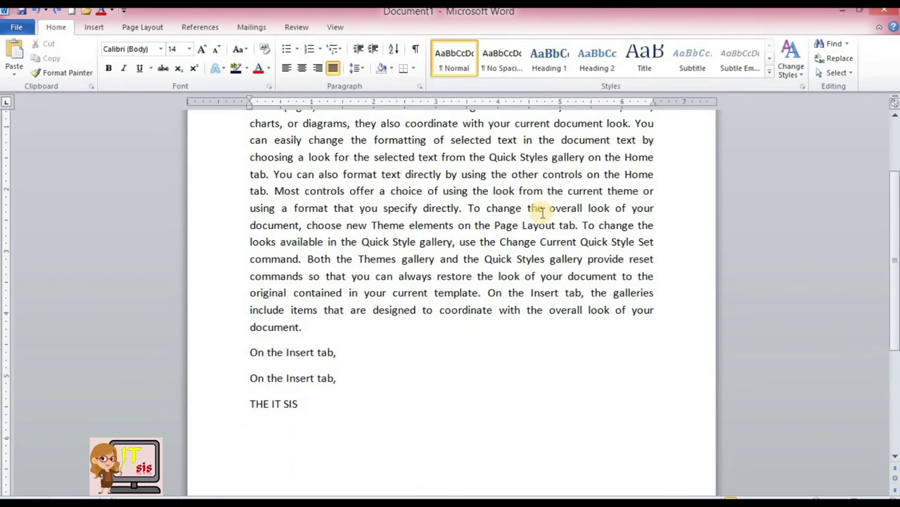
- Select 'from' after 'look' and apply bold, italic and underline to it
left_click_drag(543, 190, 519, 191)
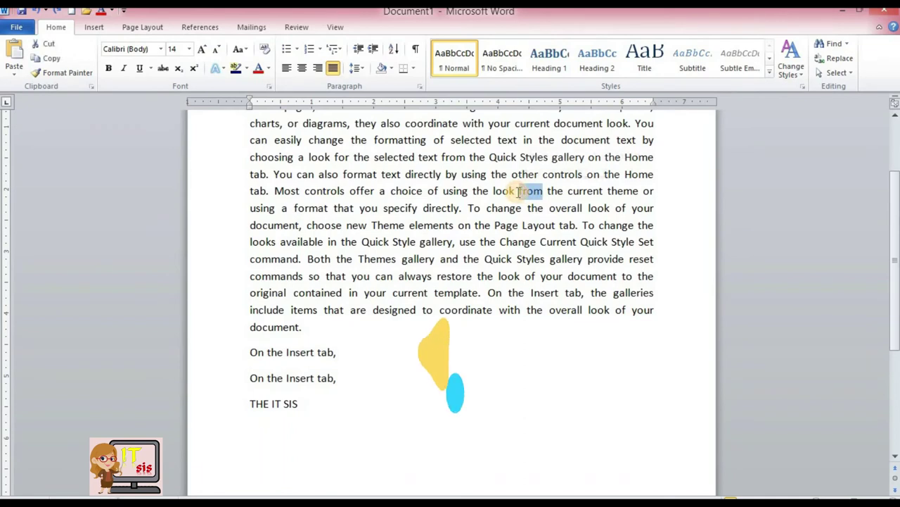
key("ctrl+b")
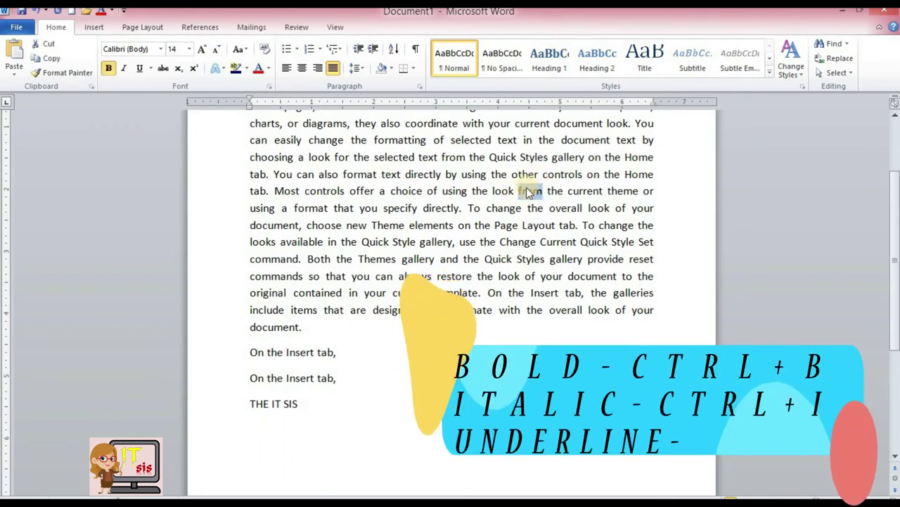
key("ctrl+i")
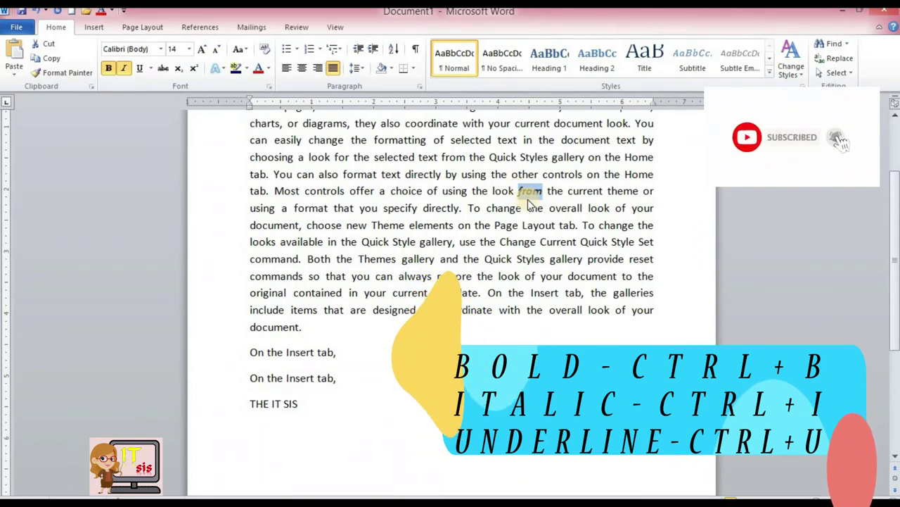
key("ctrl+u")
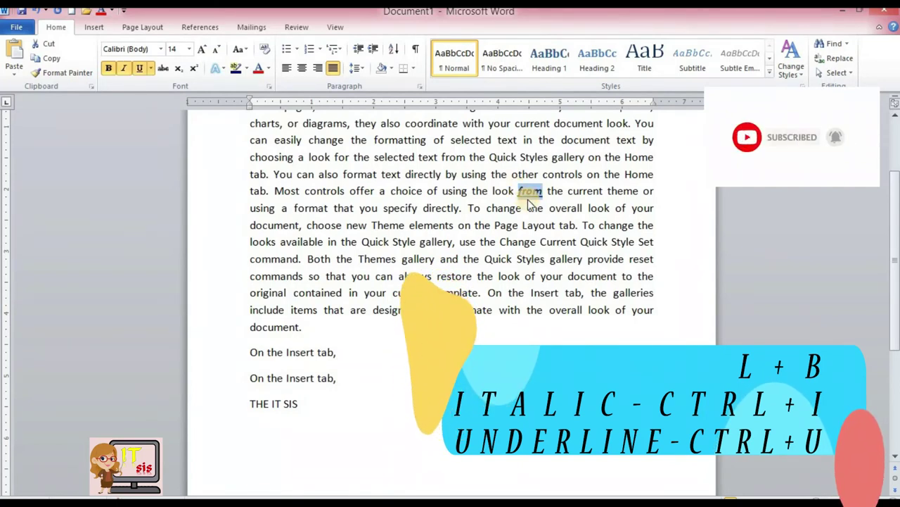